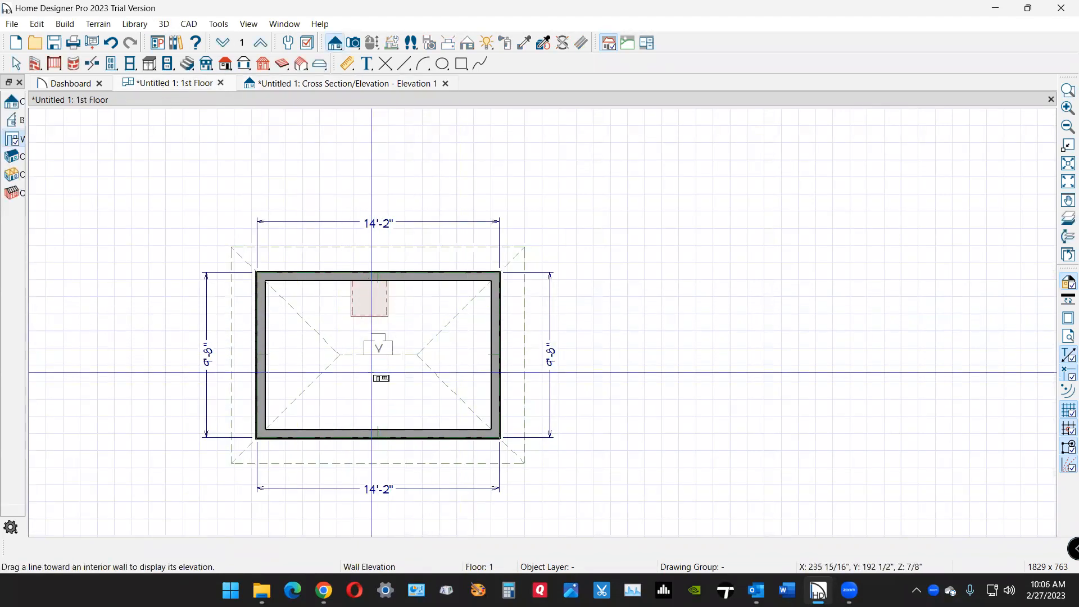
- Switch to the Elevation 1 view, open the base cabinet's specification and show the front settings of its door
click(344, 84)
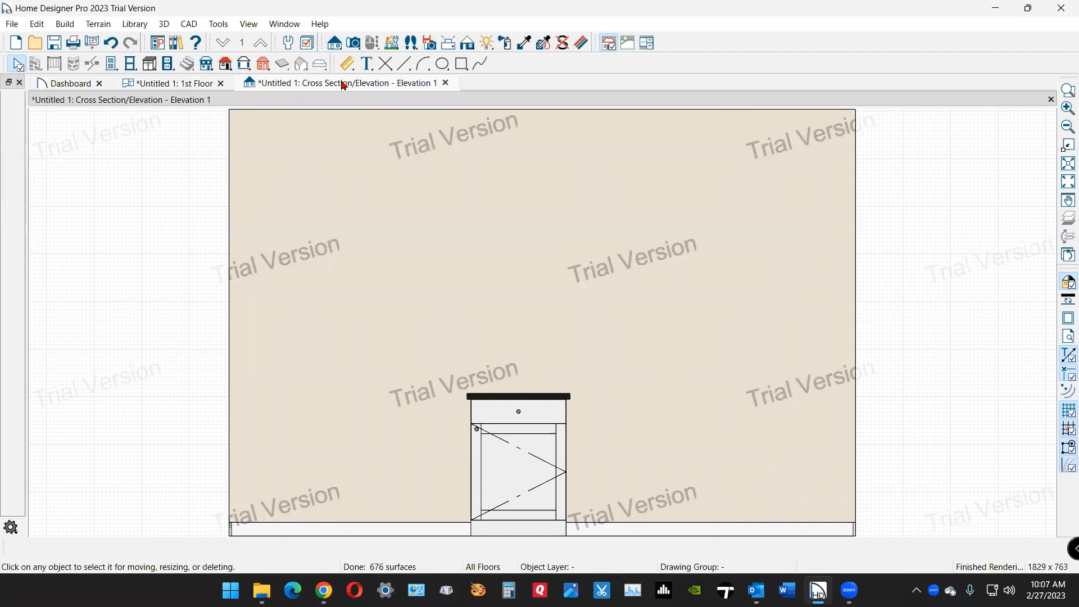
click(512, 472)
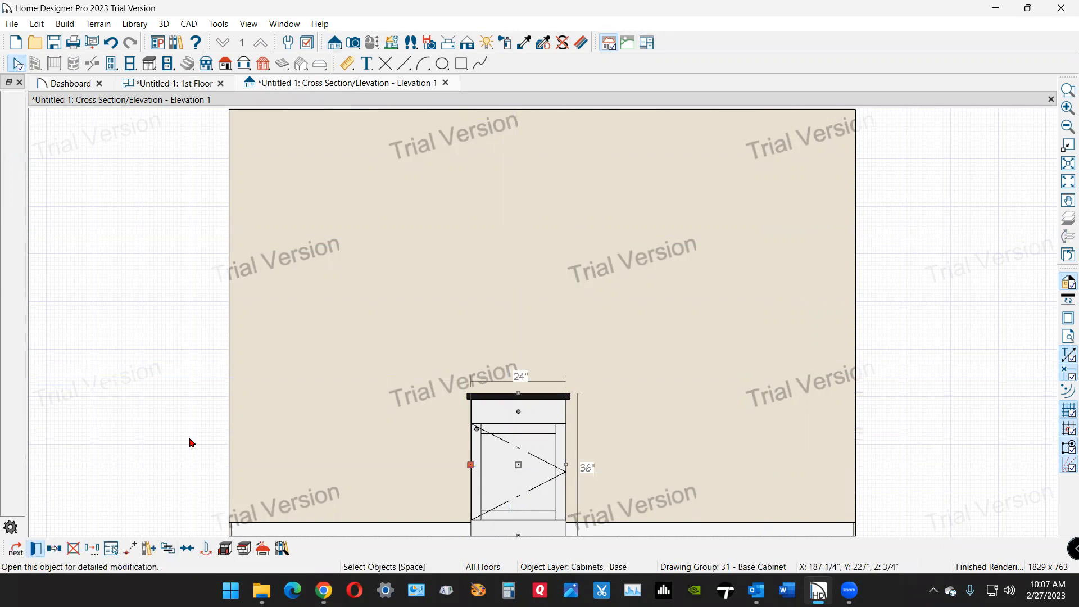
double_click(514, 449)
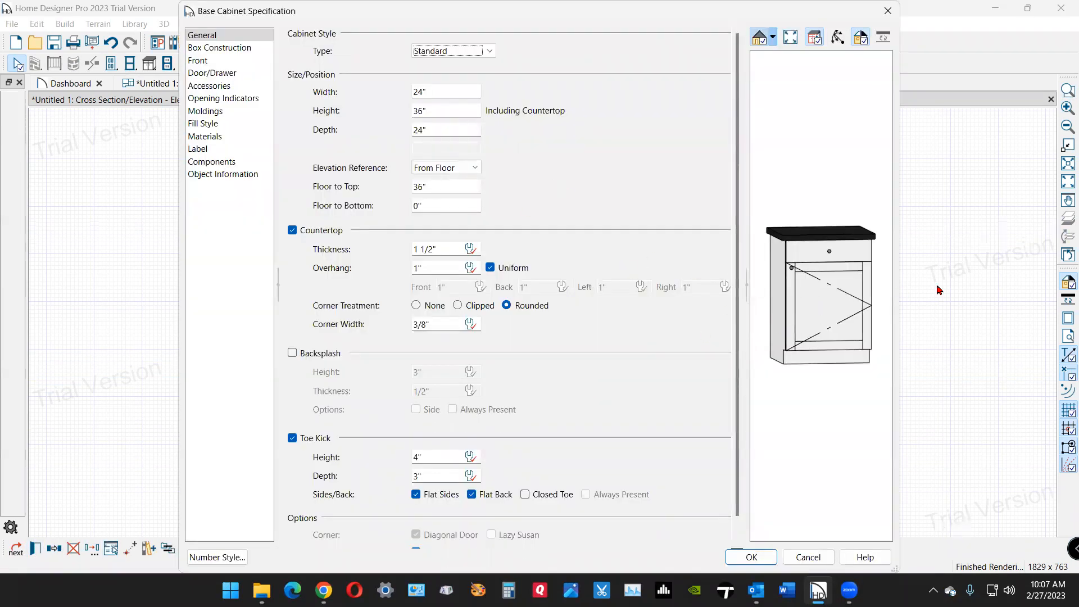
click(807, 292)
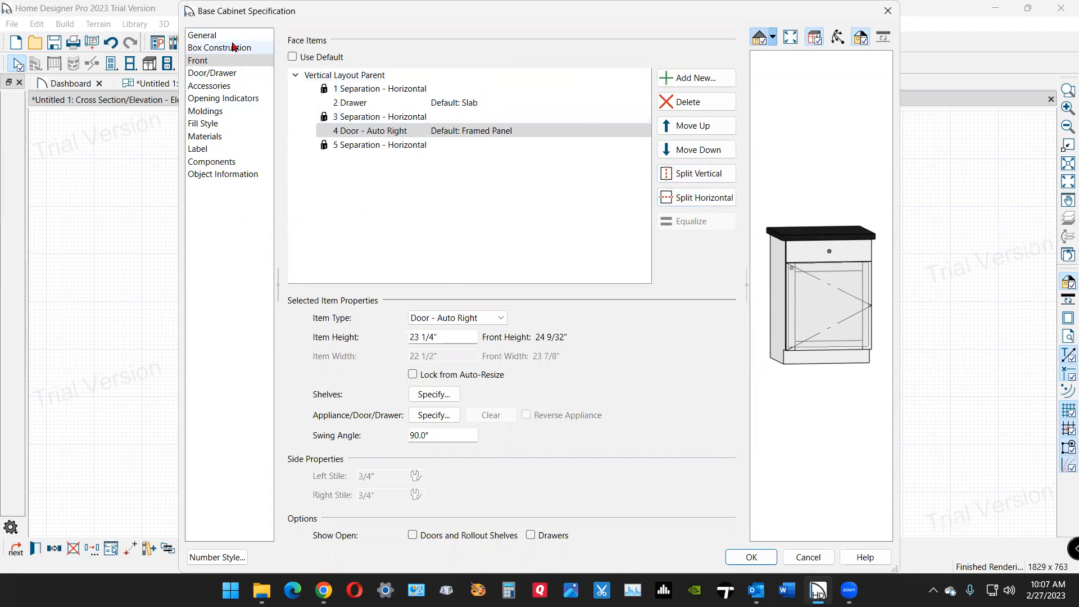
- Review the base cabinet's door style choices and its cabinet type setting
click(224, 74)
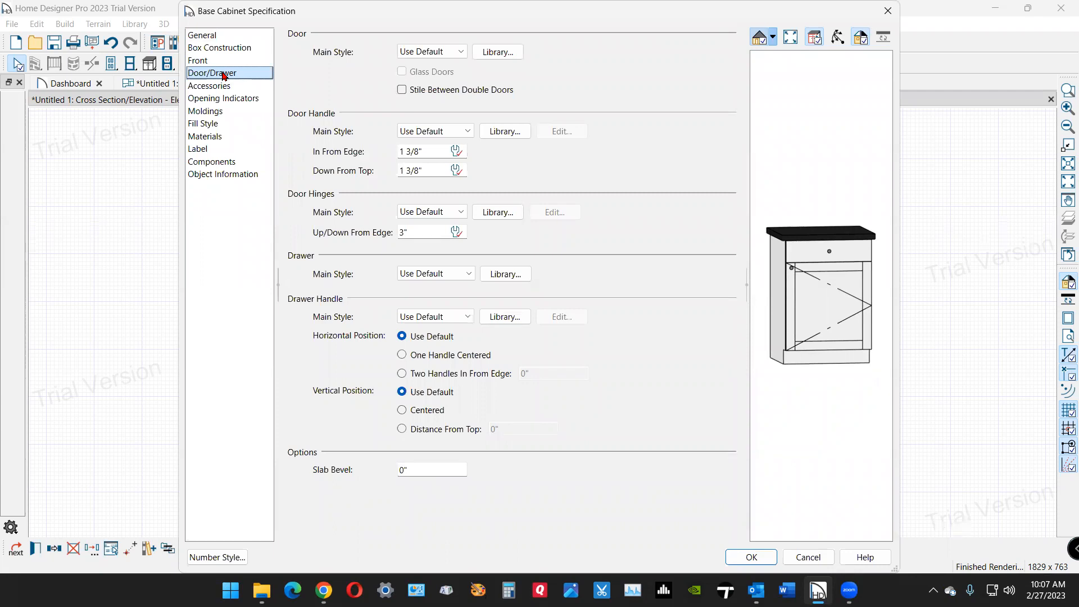
click(456, 51)
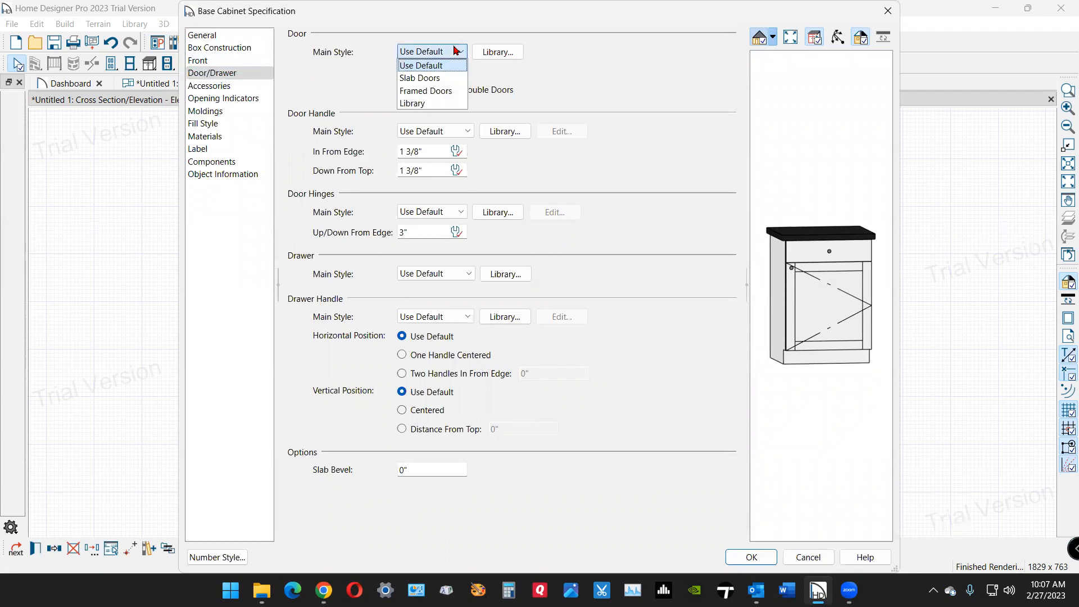
click(455, 50)
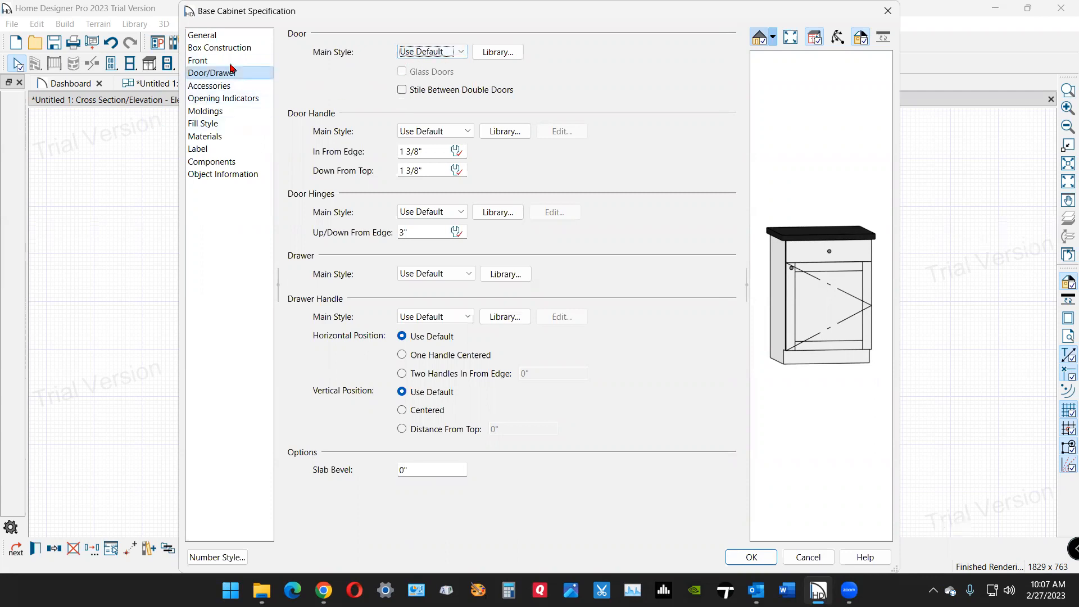
click(216, 37)
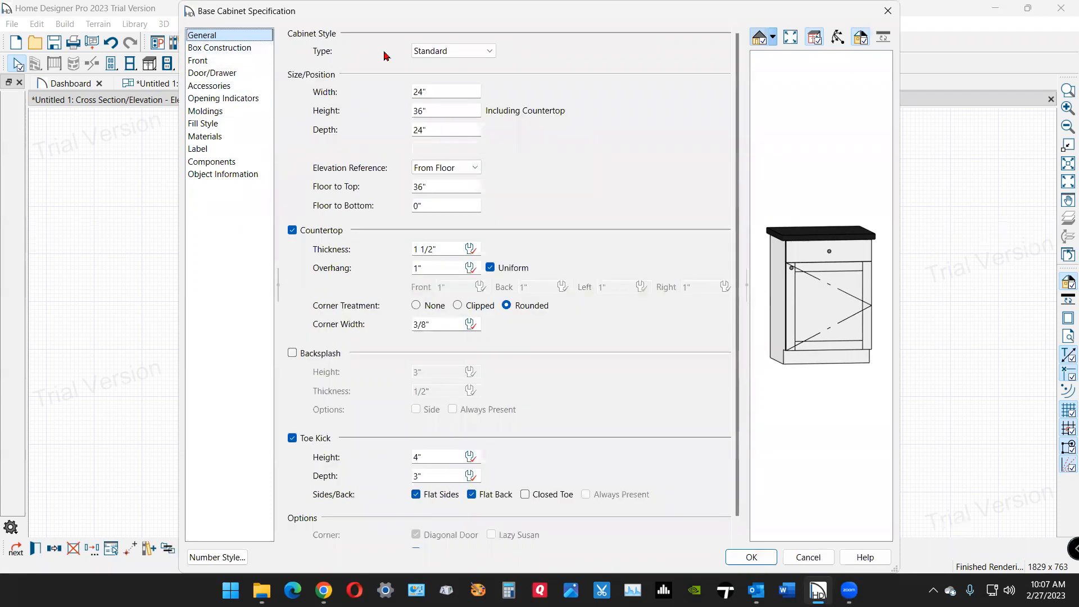
click(480, 56)
click(480, 54)
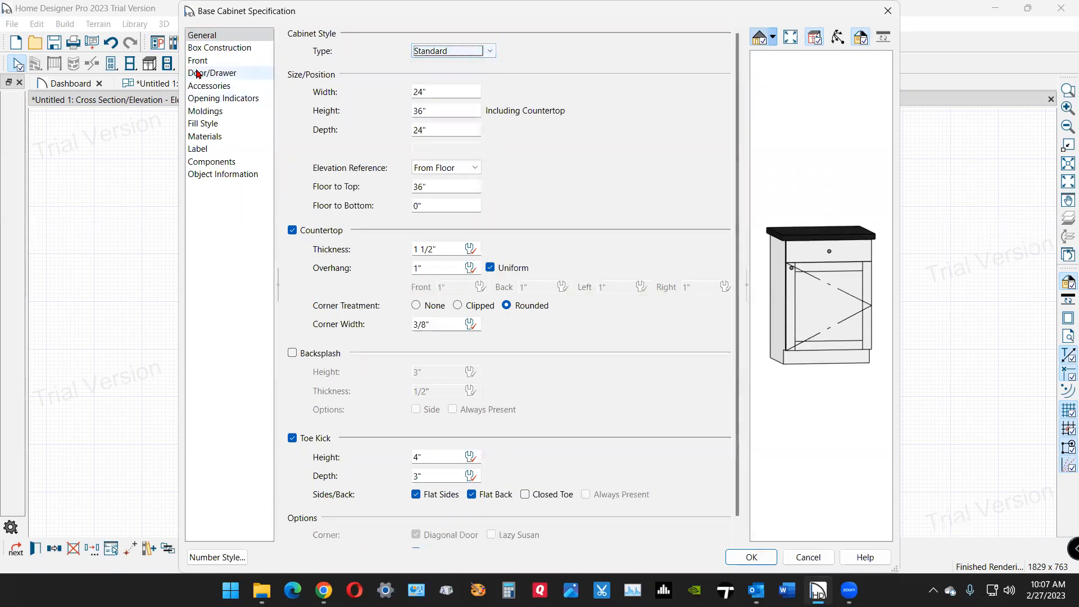
- Split the base cabinet's door vertically into two side-by-side doors
click(835, 317)
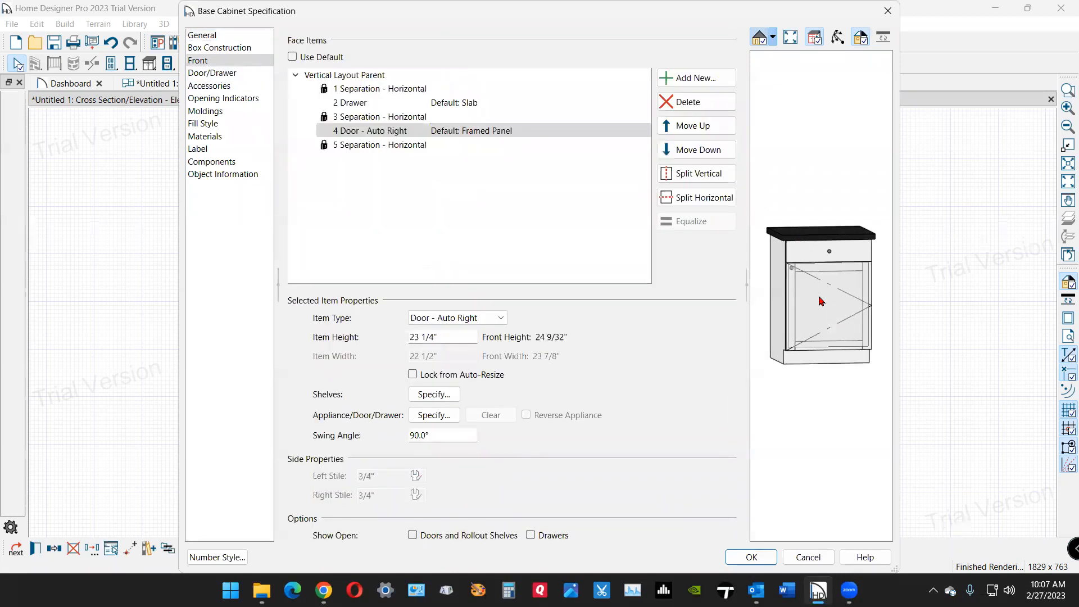
click(711, 183)
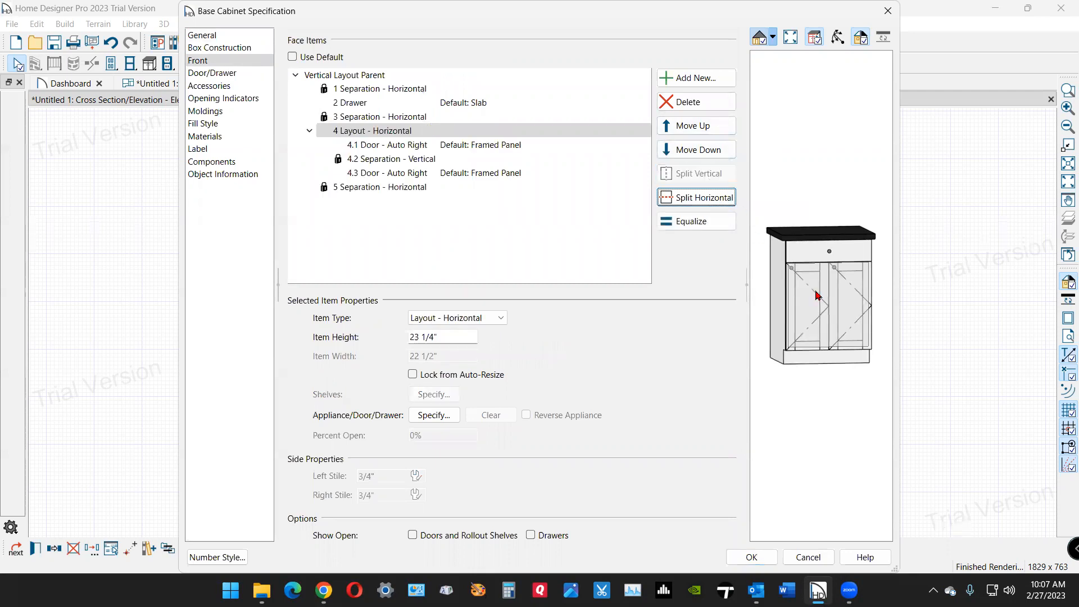
click(874, 389)
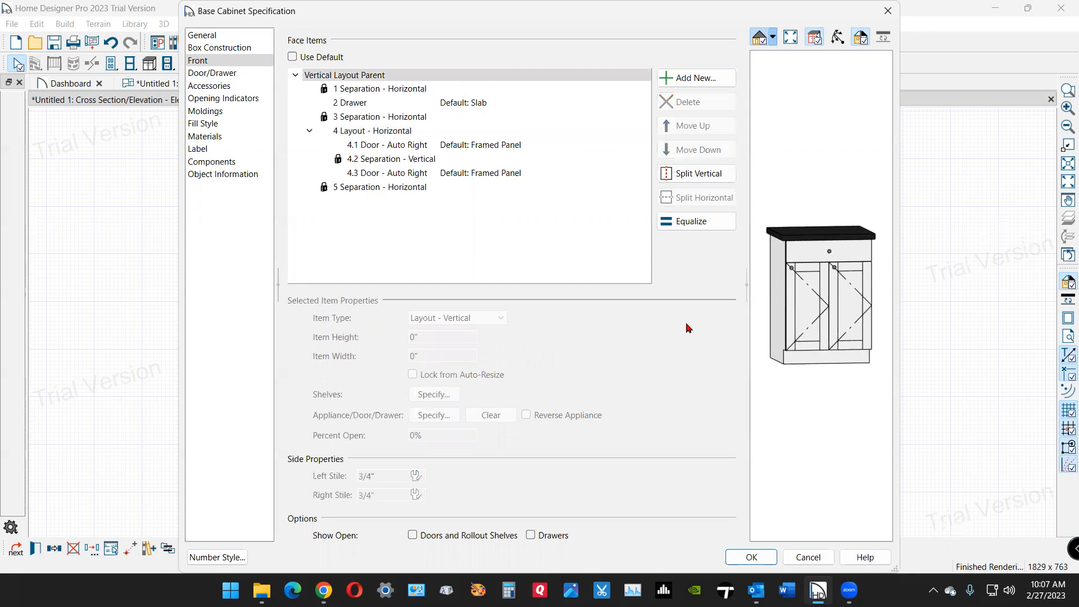
- Set the item type of the base cabinet's right-hand door to Door - Auto Left
click(822, 321)
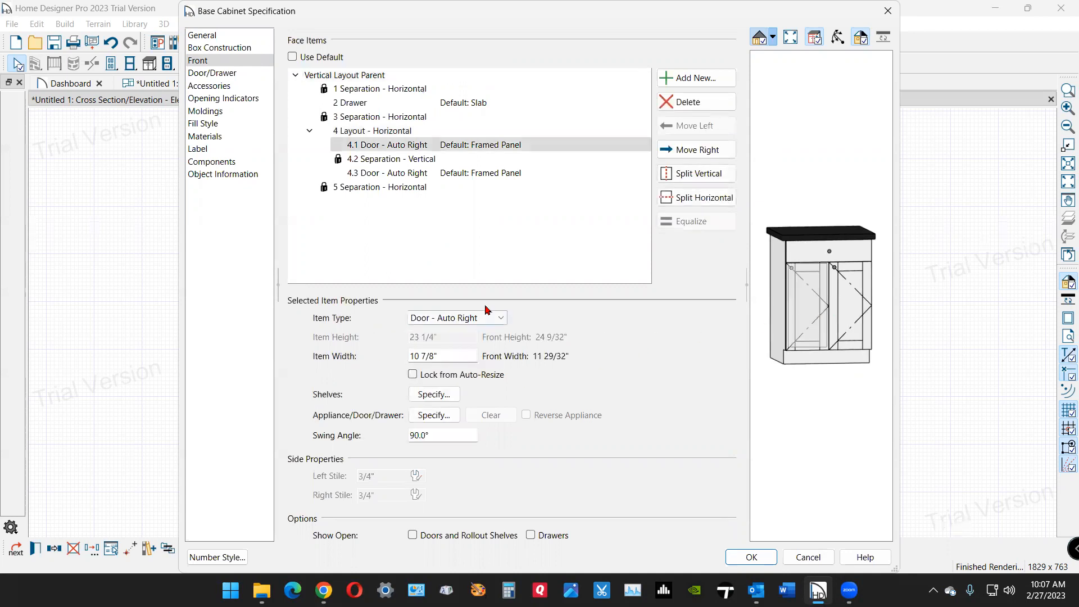
click(850, 291)
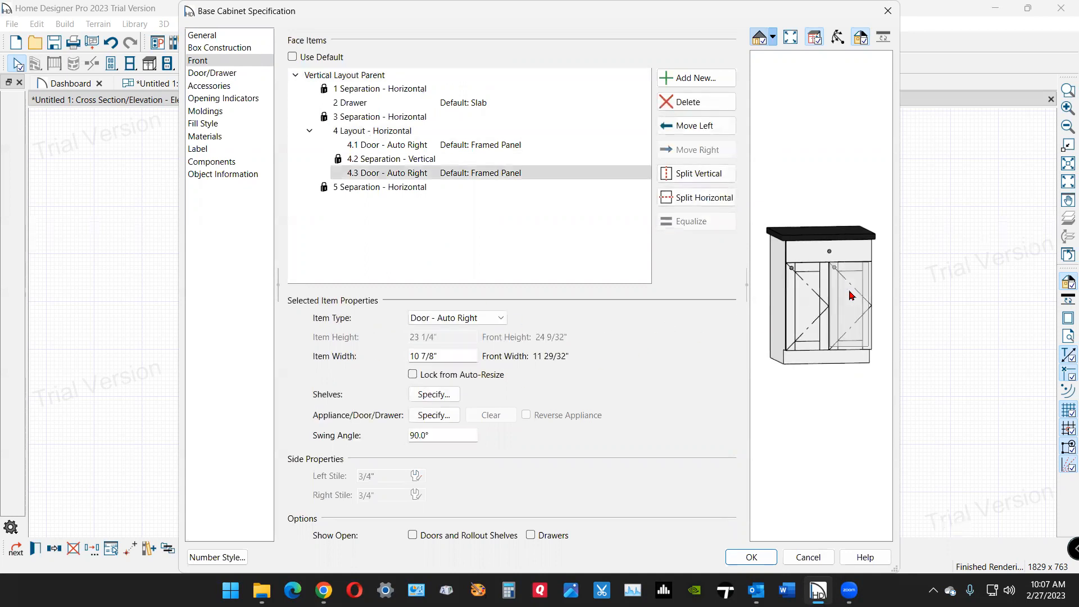
click(500, 320)
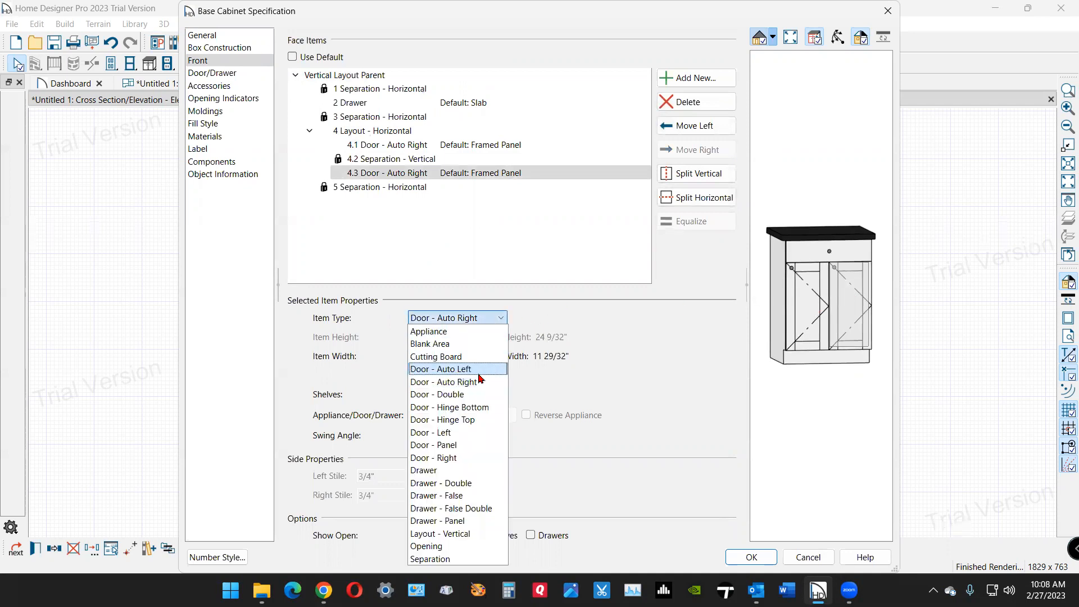
click(490, 370)
click(857, 385)
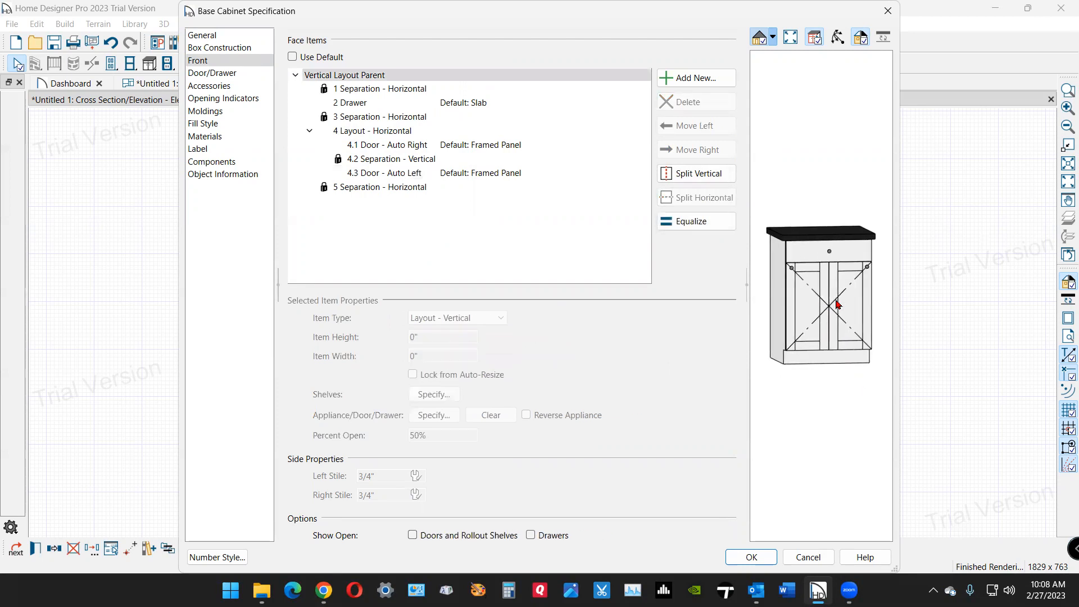
- Try splitting both base cabinet doors vertically into four narrow doors, and cancel the specification changes
click(808, 305)
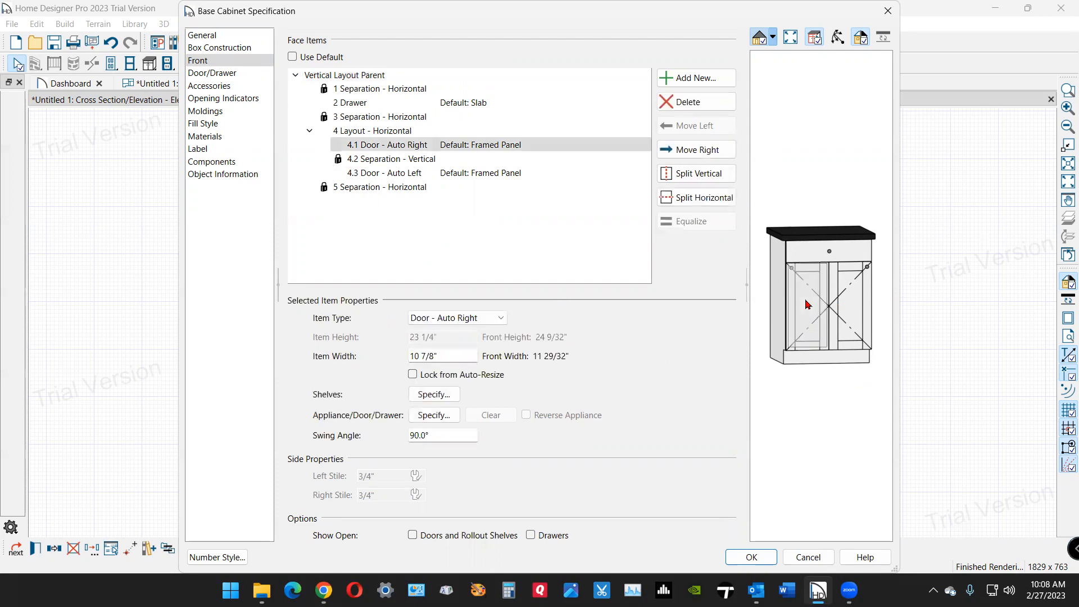
click(710, 177)
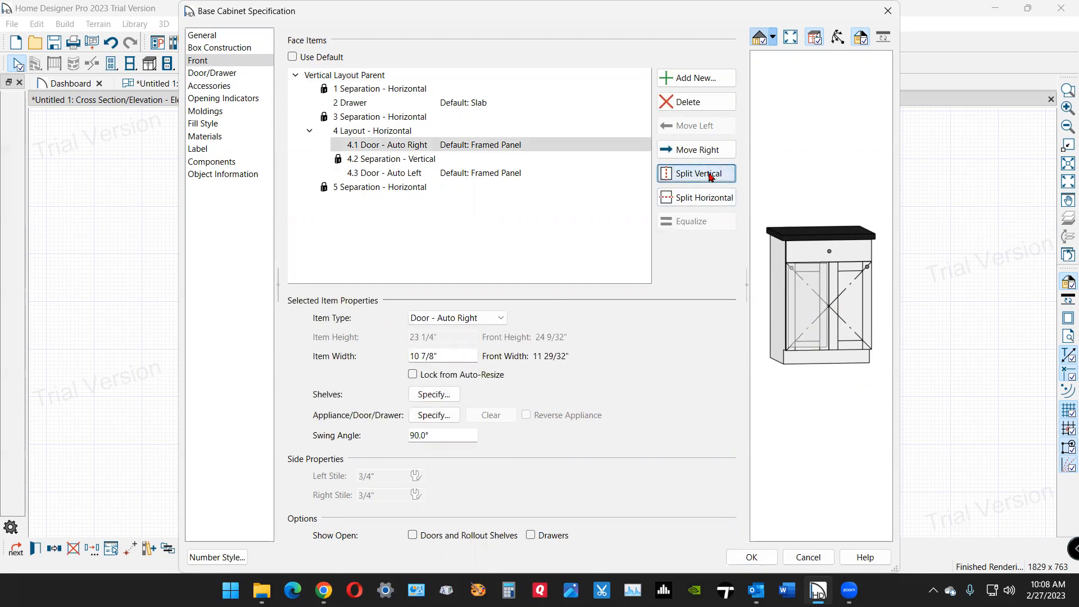
click(821, 302)
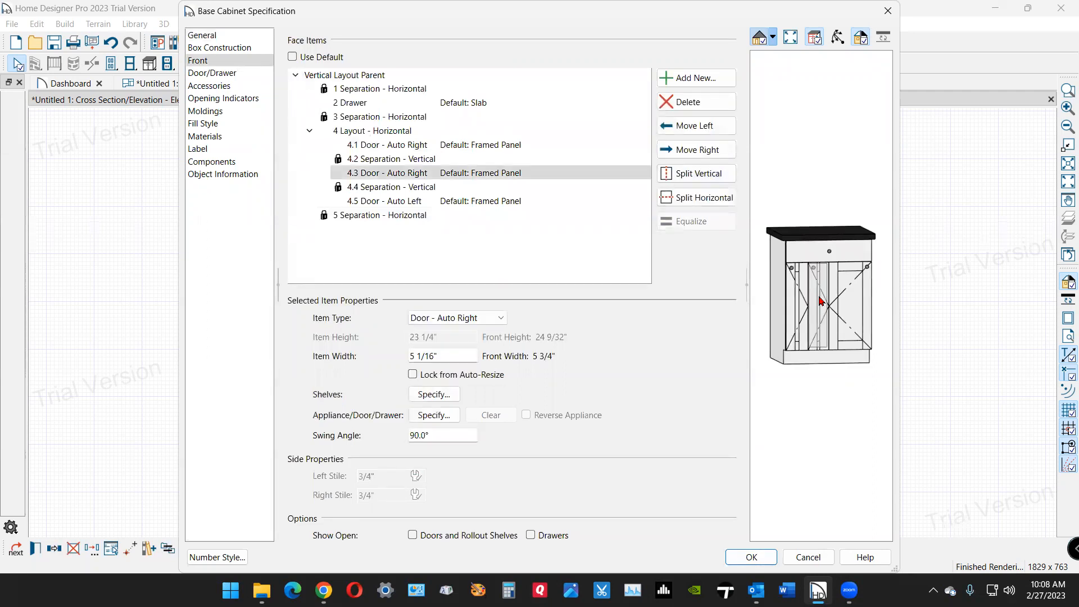
click(867, 301)
click(856, 304)
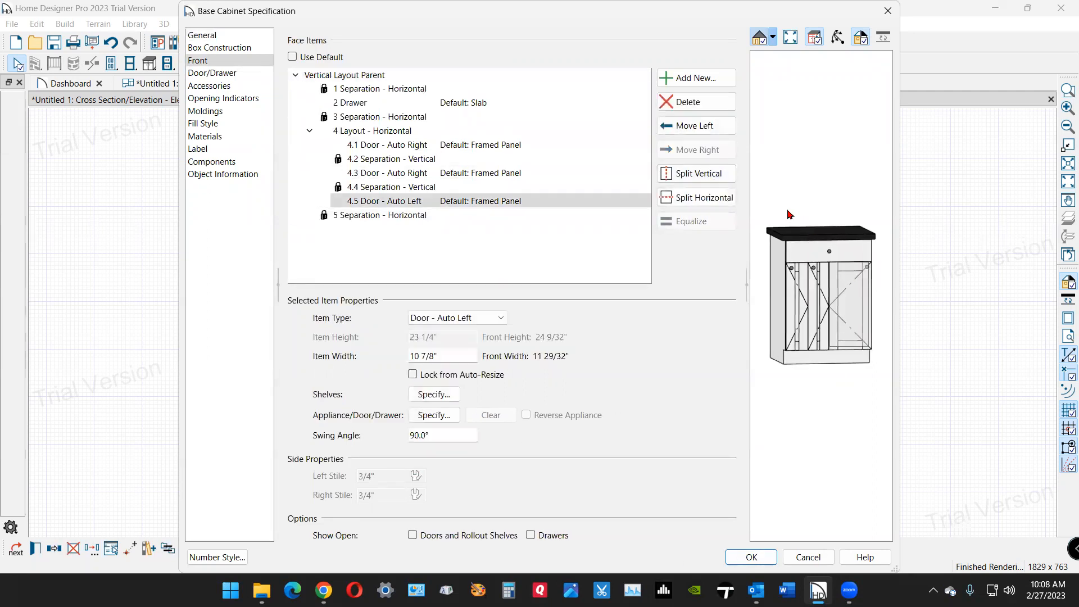
click(717, 174)
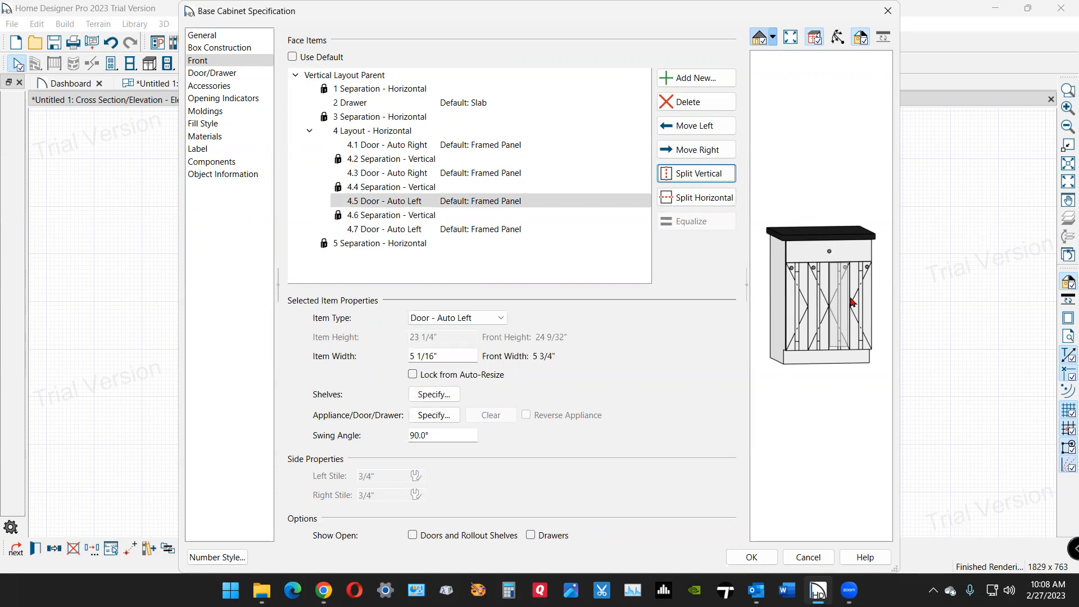
click(818, 557)
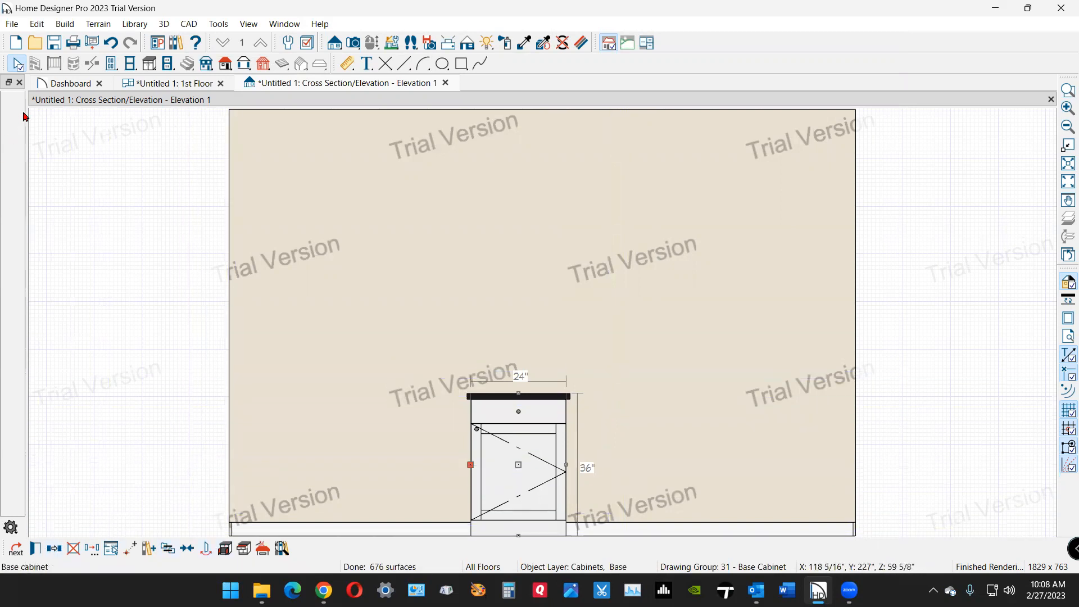
- Place a wall cabinet on the elevation above the base cabinet
click(150, 64)
click(12, 120)
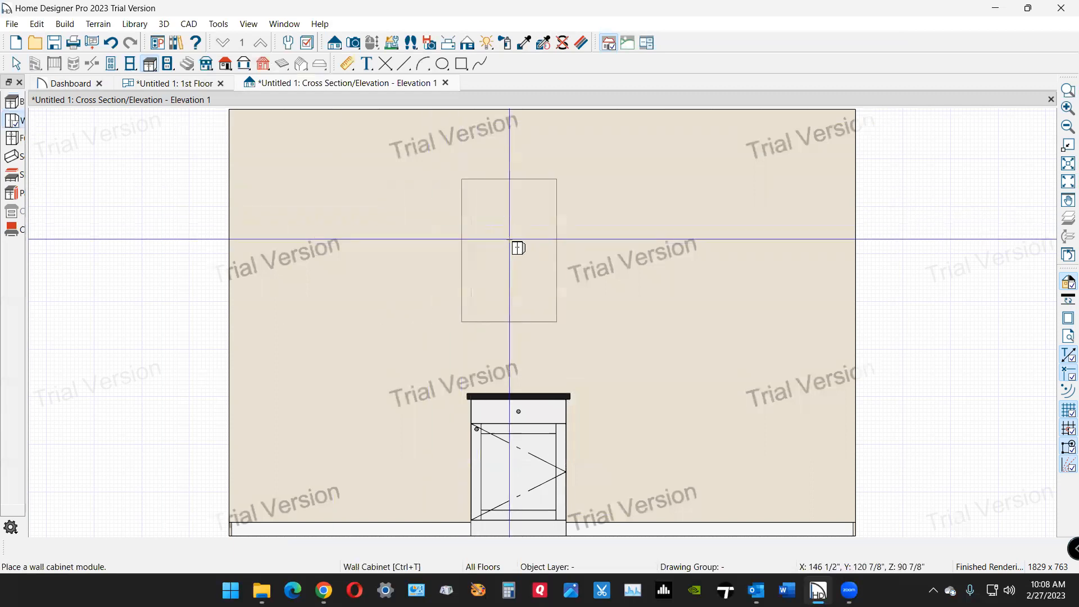
click(518, 248)
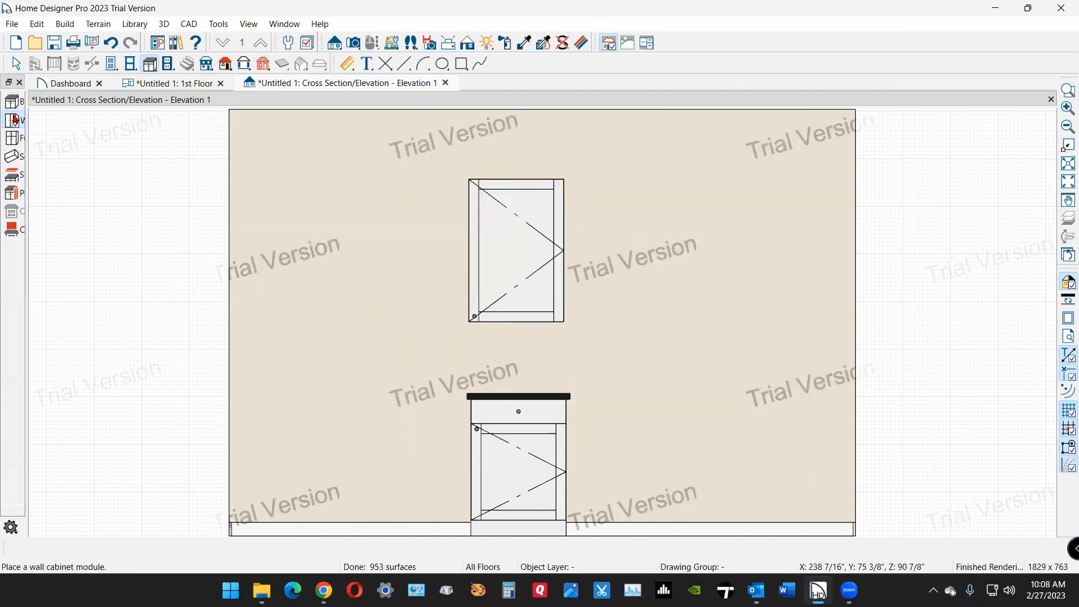
- Place a full height cabinet on the left side of the base cabinet and shift the base cabinet toward it
click(13, 138)
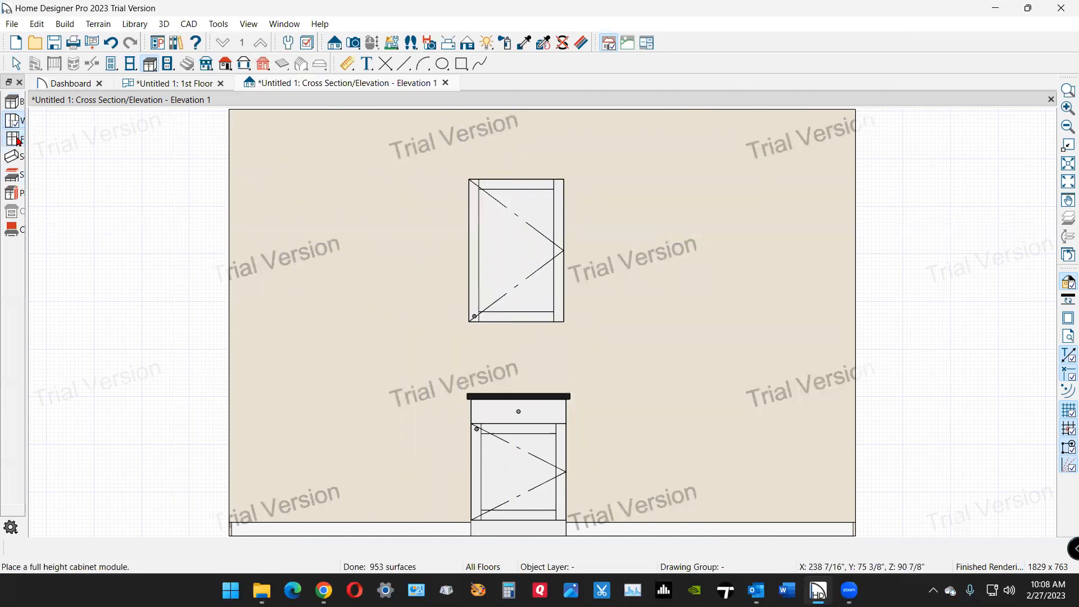
click(457, 321)
key(space)
click(511, 473)
drag(523, 473, 494, 465)
- Open the full height cabinet's specification and split its upper door vertically into two doors
click(427, 445)
click(40, 555)
click(801, 198)
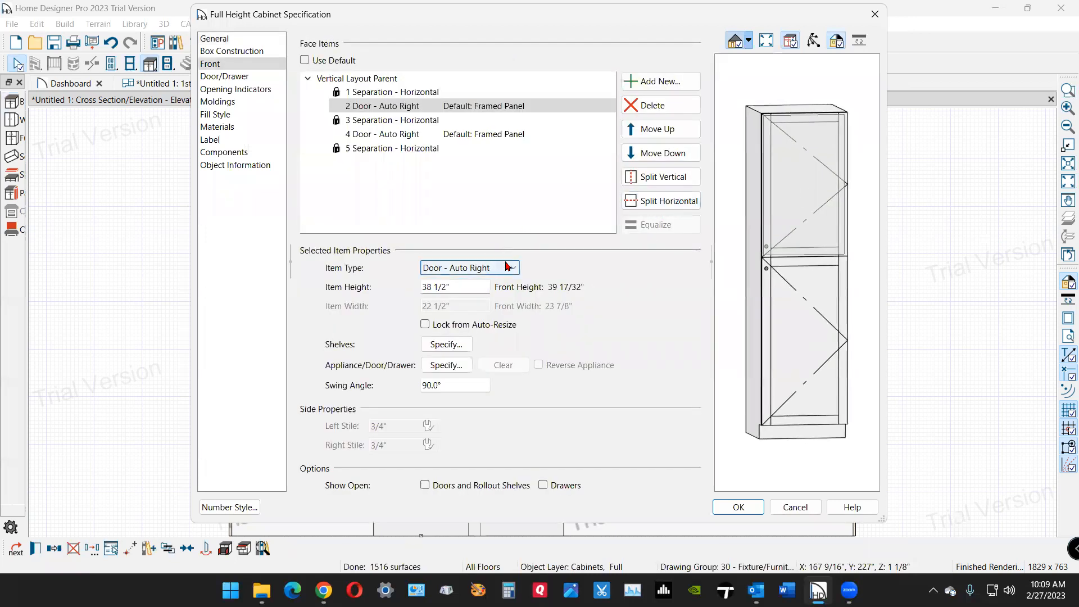
click(664, 178)
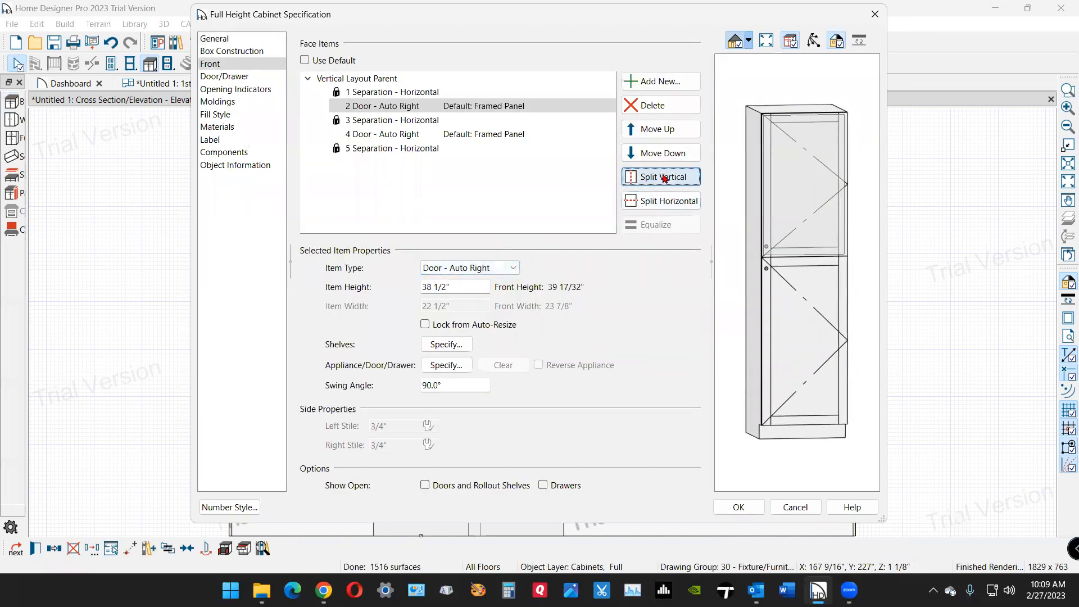
- Set the full height cabinet's upper right door to Door - Auto Left
click(828, 220)
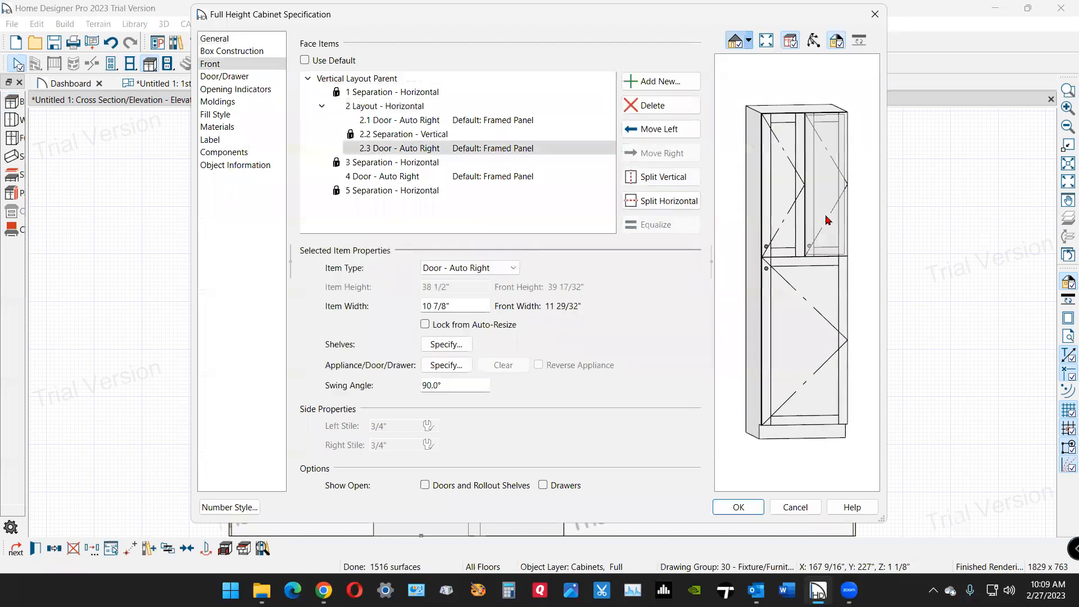
click(515, 270)
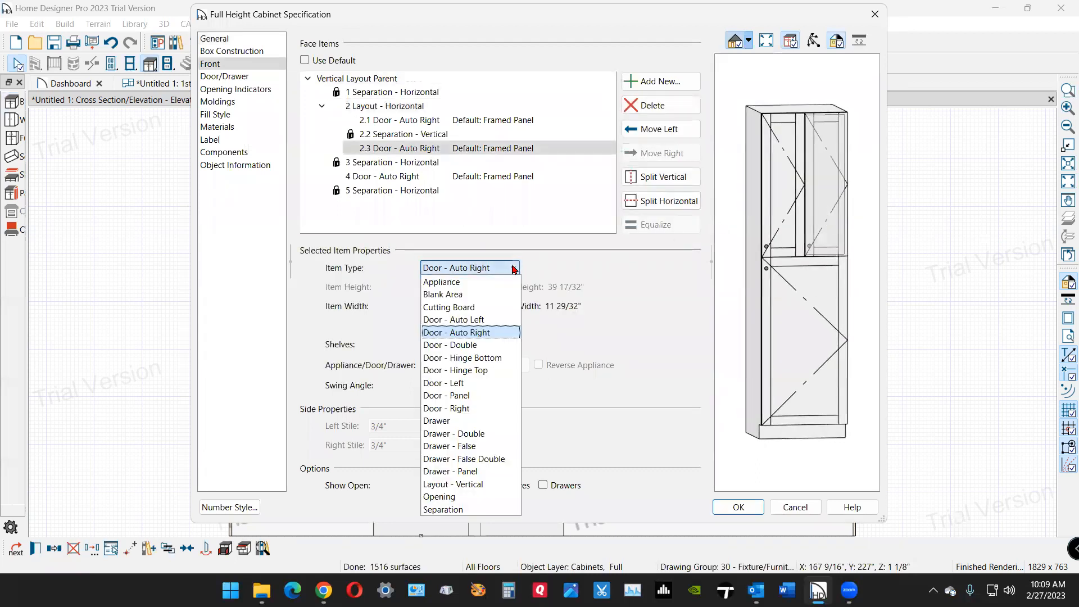
click(497, 320)
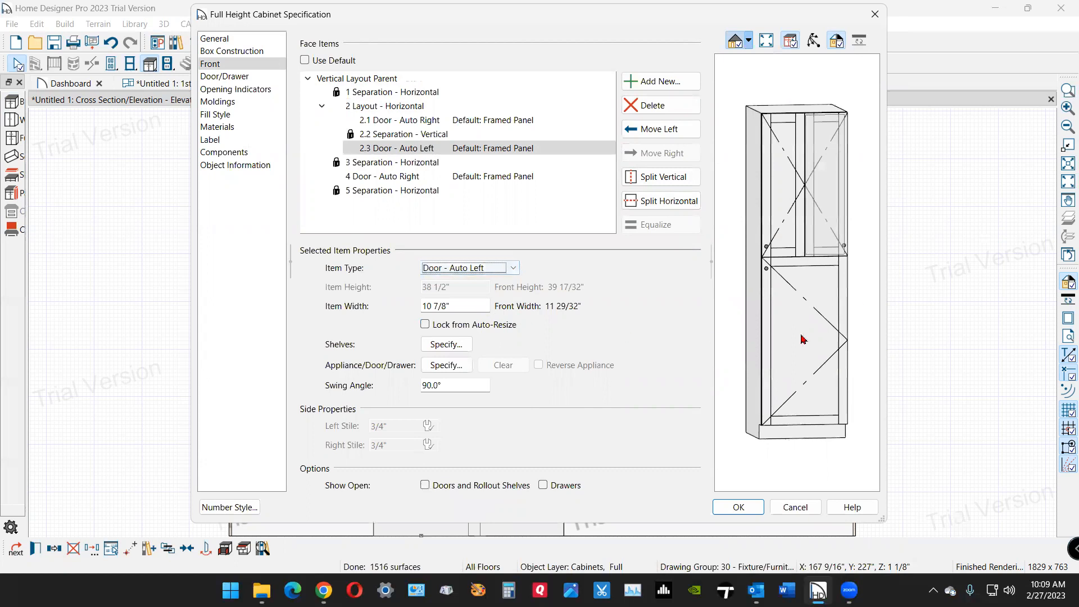
click(867, 278)
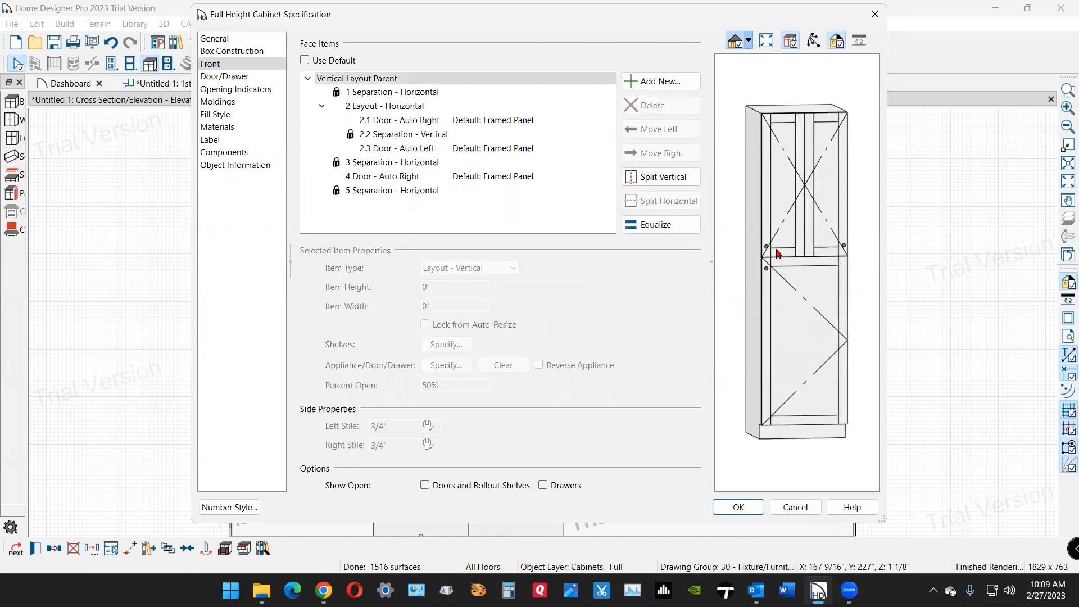
- Set the full height cabinet's upper left door to Door - Auto Left and its upper right door to Door - Auto Right
click(785, 245)
click(508, 268)
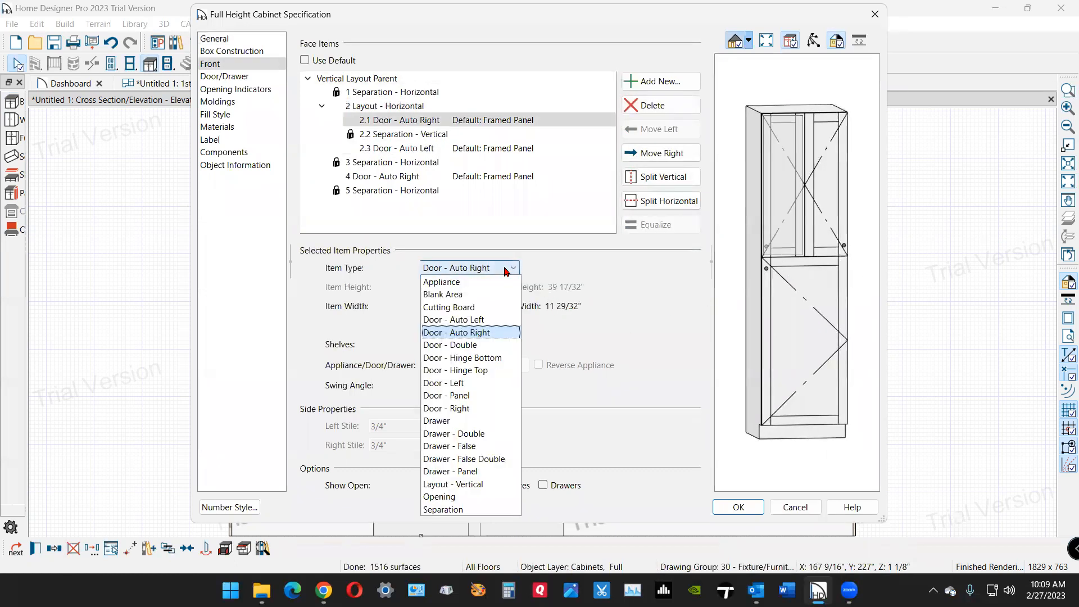
click(503, 322)
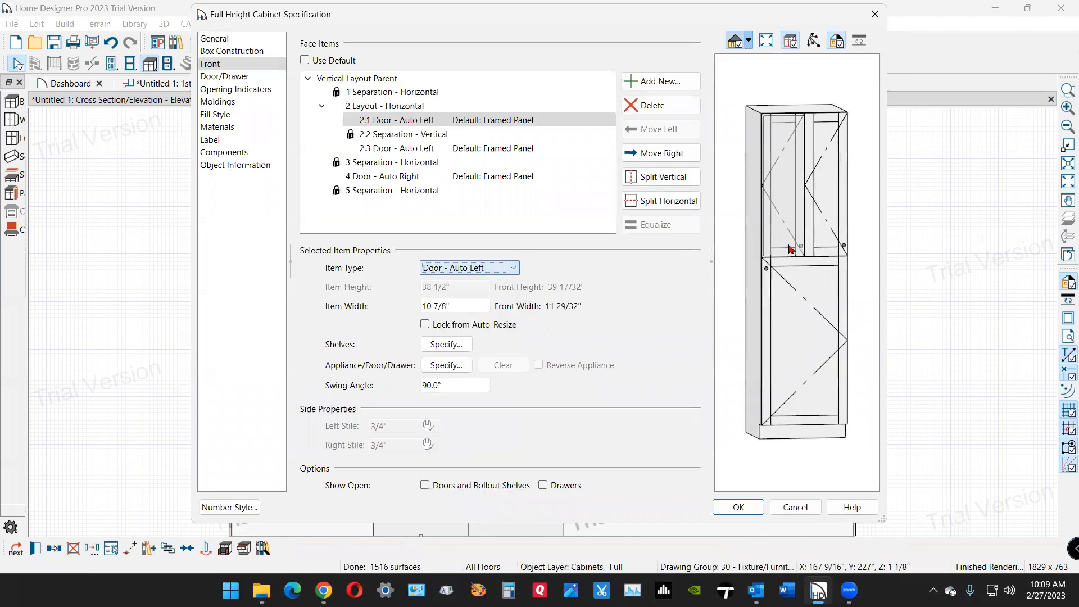
click(835, 235)
click(511, 268)
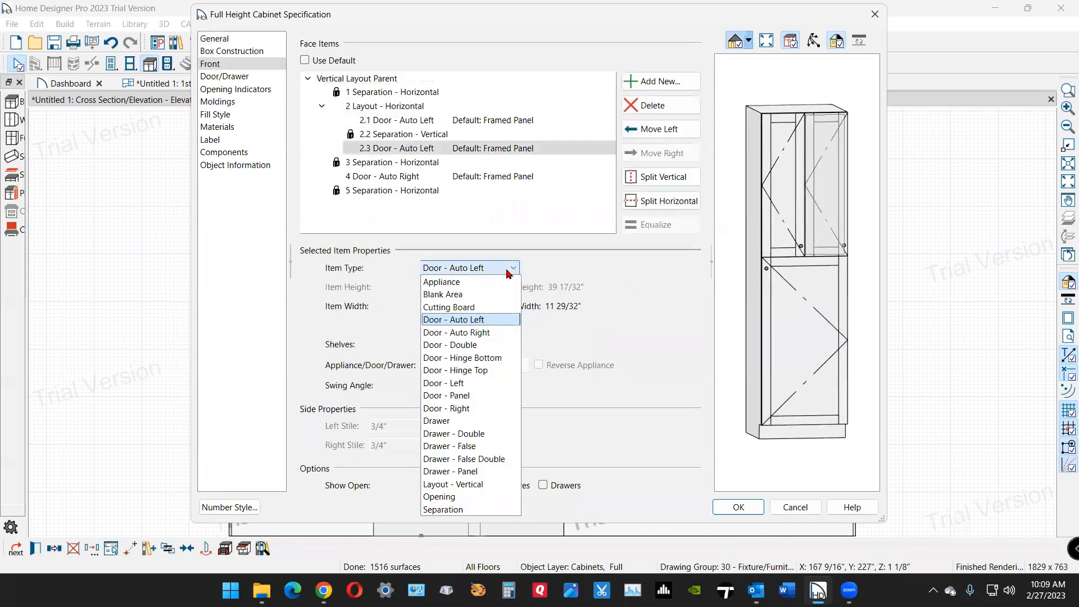
click(508, 332)
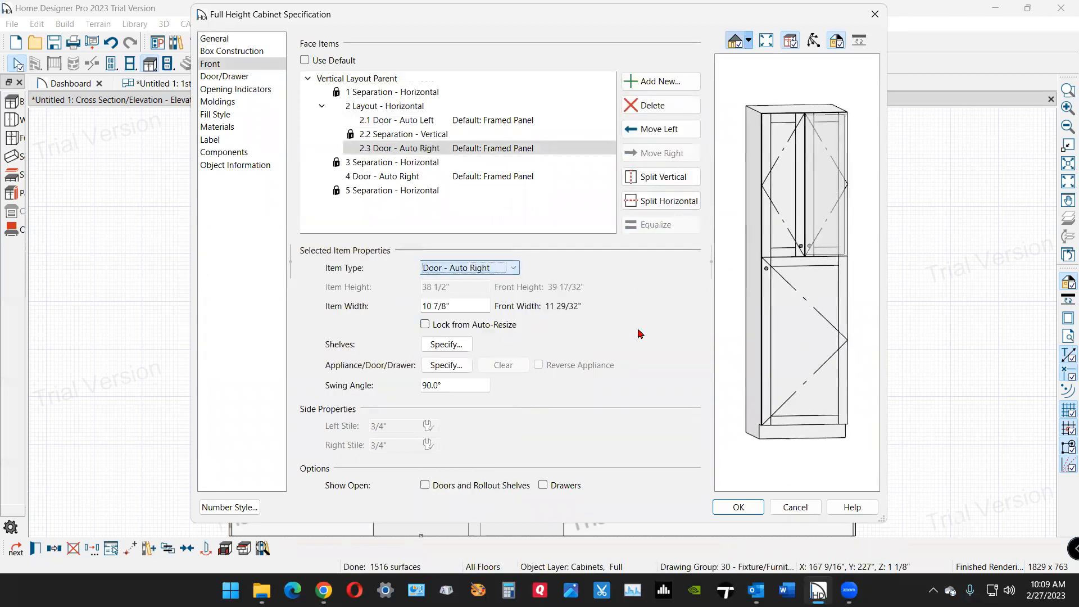
- Change the full height cabinet's lower door to the Drawer item type
click(728, 322)
click(797, 402)
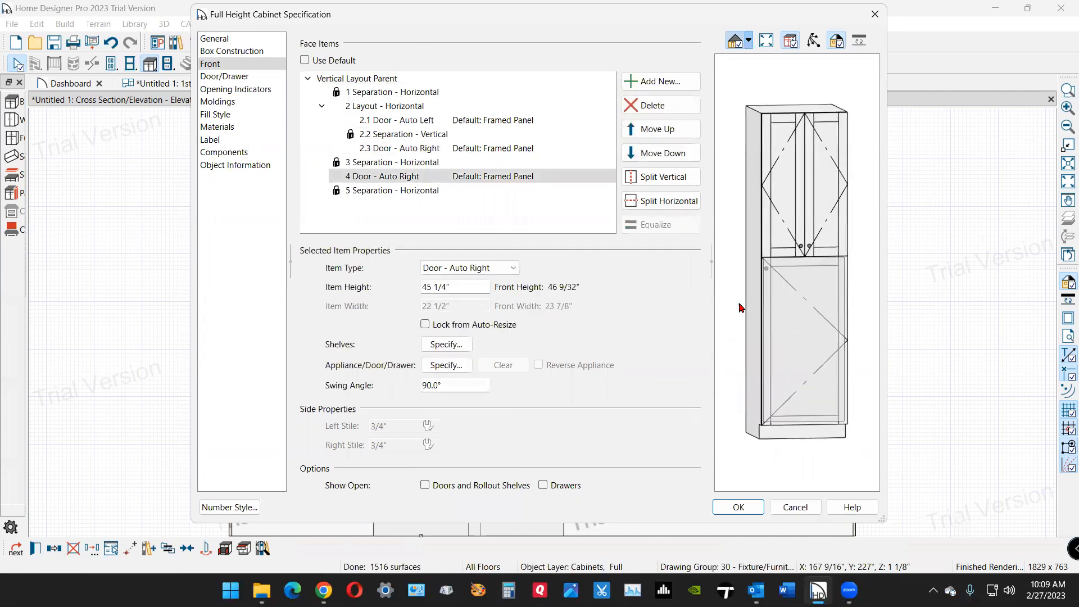
click(505, 273)
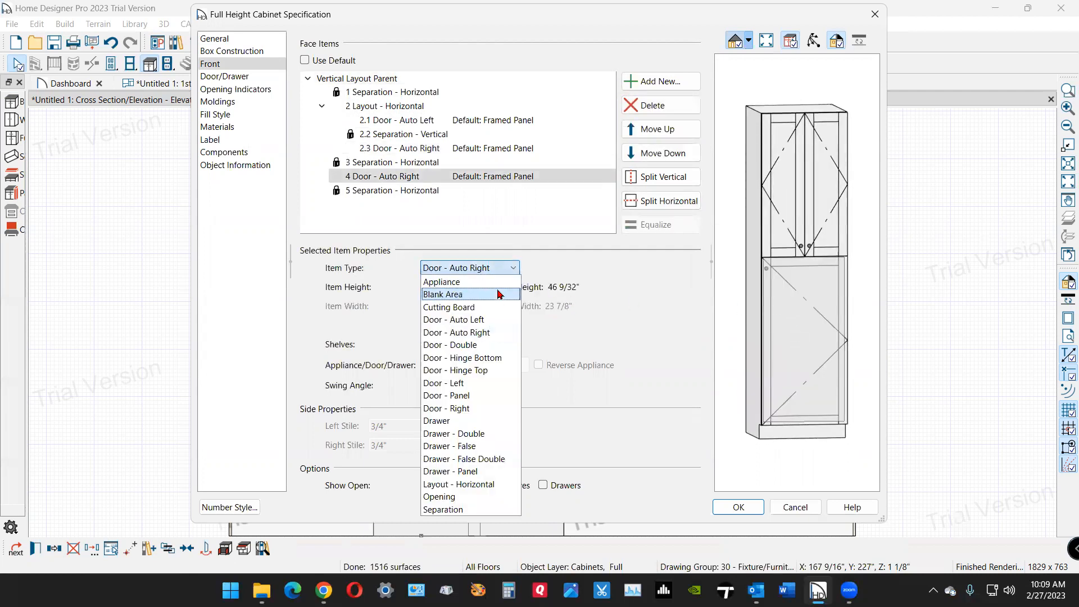
click(474, 421)
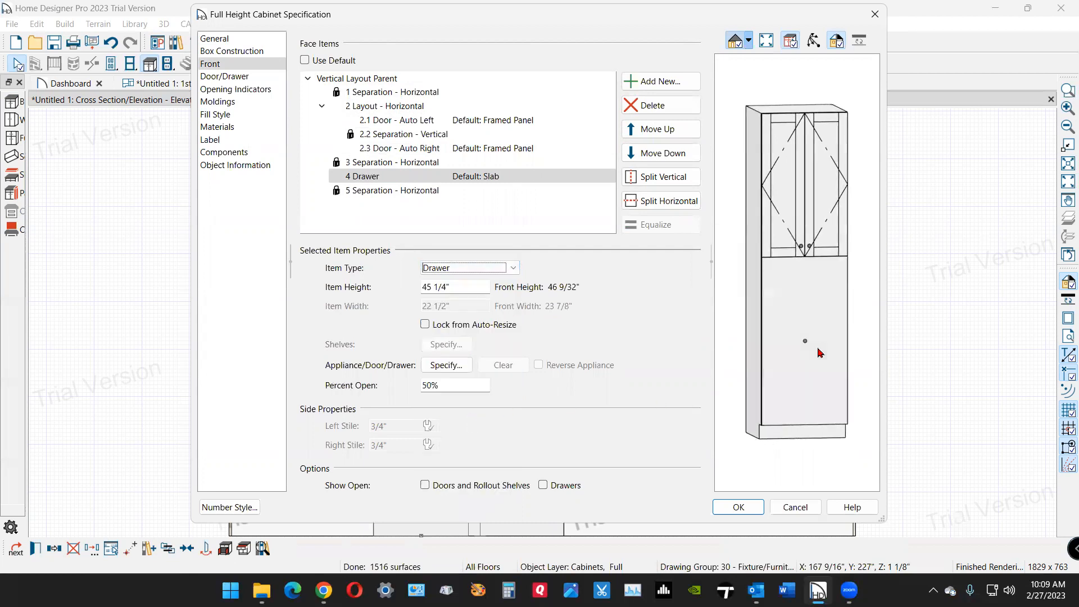
- Split the lower drawer horizontally into three stacked drawers, split the uppermost one vertically into two, and apply the cabinet changes
click(673, 205)
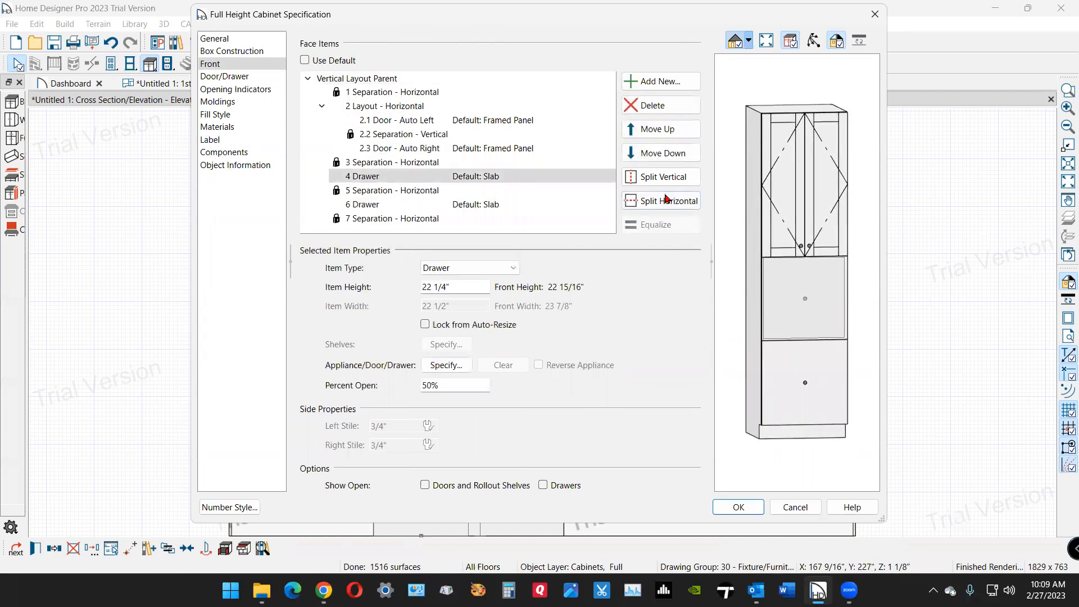
click(677, 207)
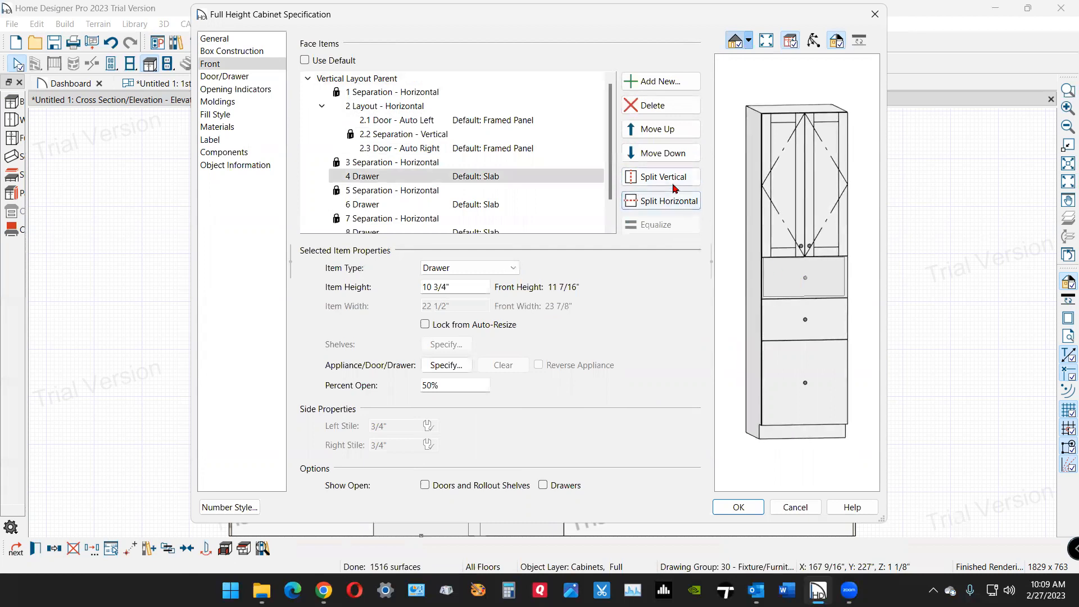
click(674, 186)
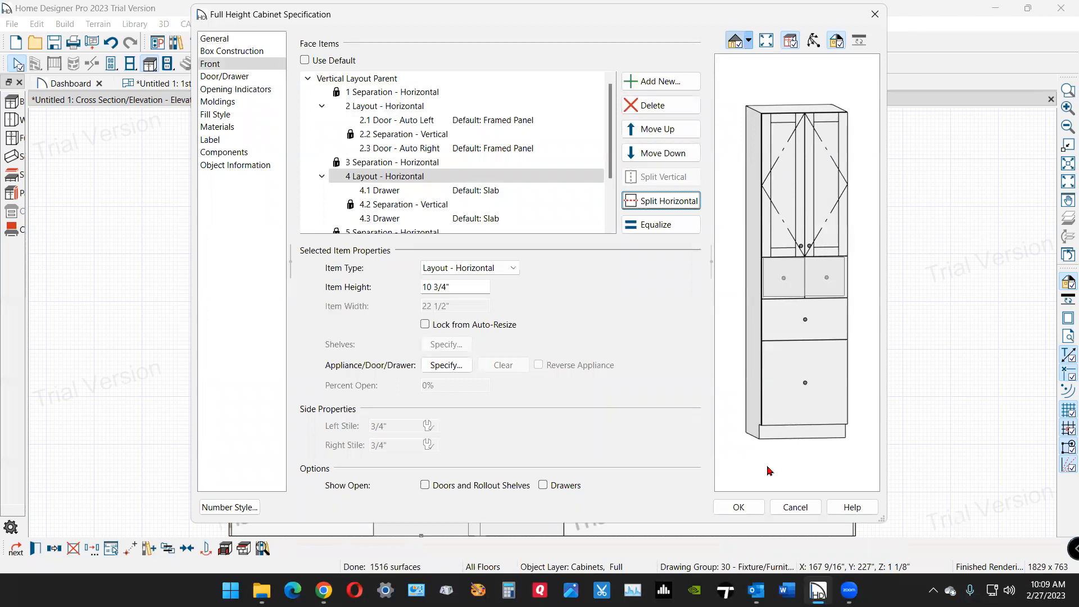
click(739, 512)
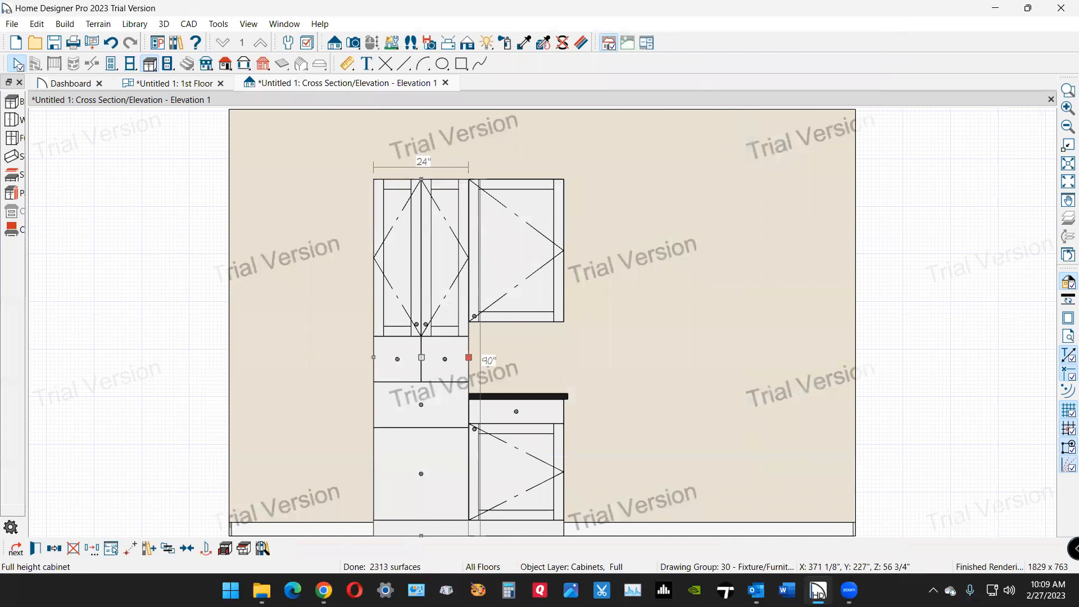
click(903, 355)
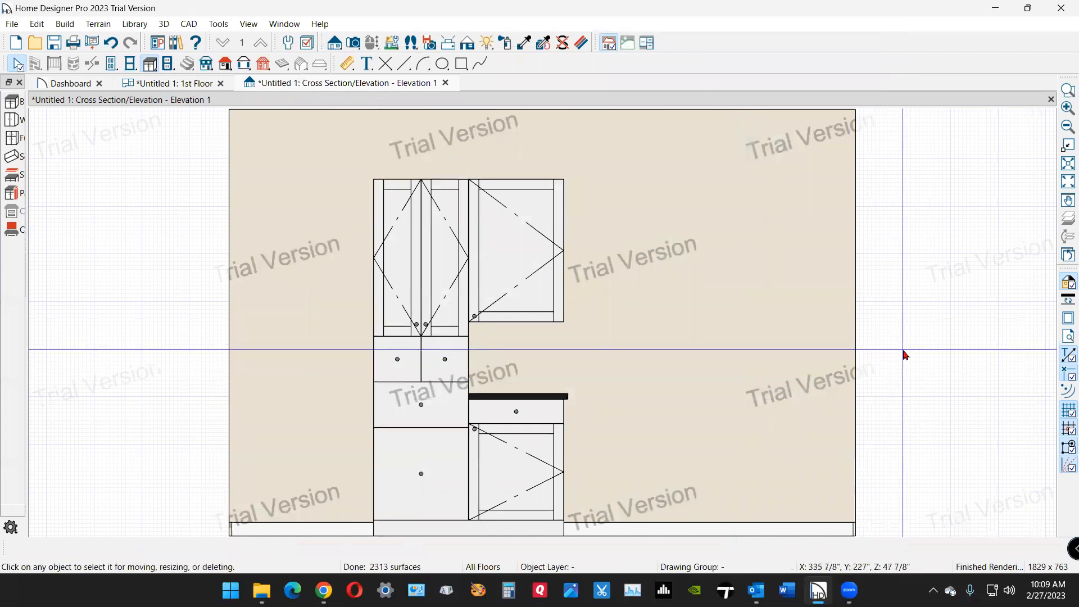